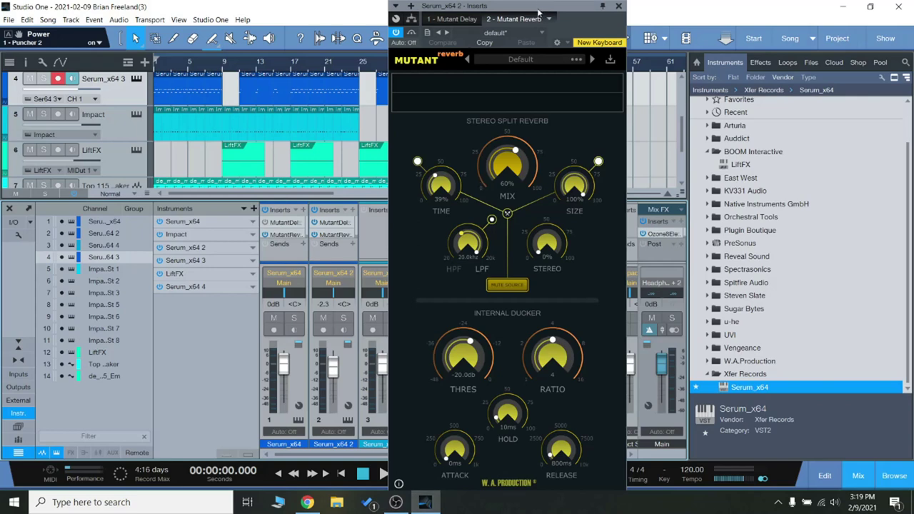
# Close the Mutant Reverb editor, then inspect the Puncher 2, Mutant Delay and Mutant Reverb editors.
pyautogui.click(619, 6)
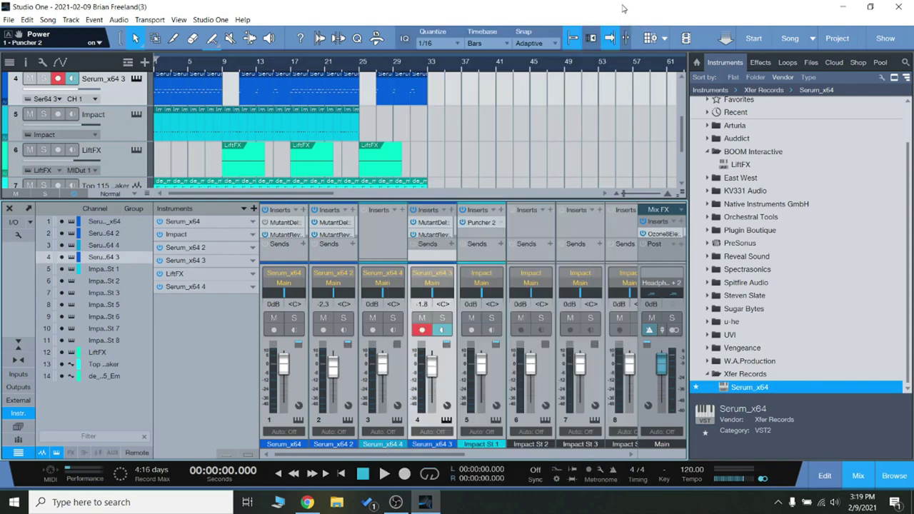
pyautogui.doubleClick(493, 223)
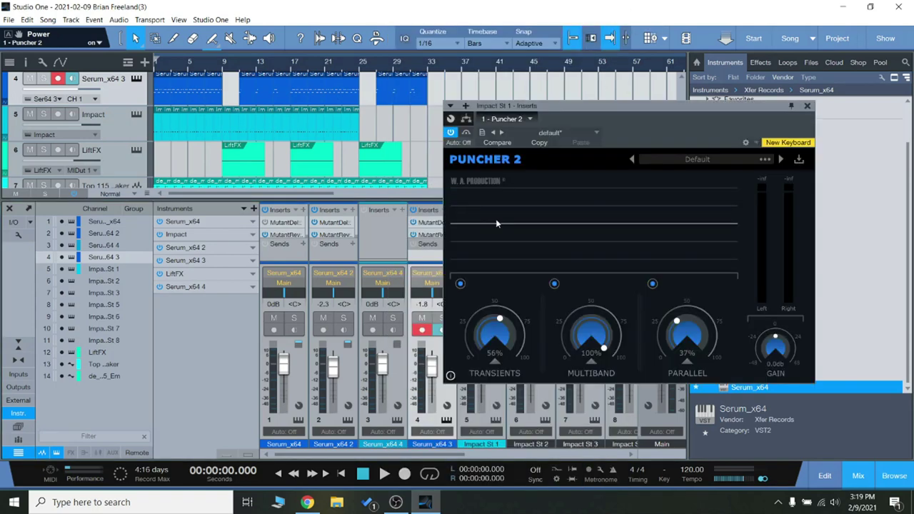
pyautogui.doubleClick(429, 224)
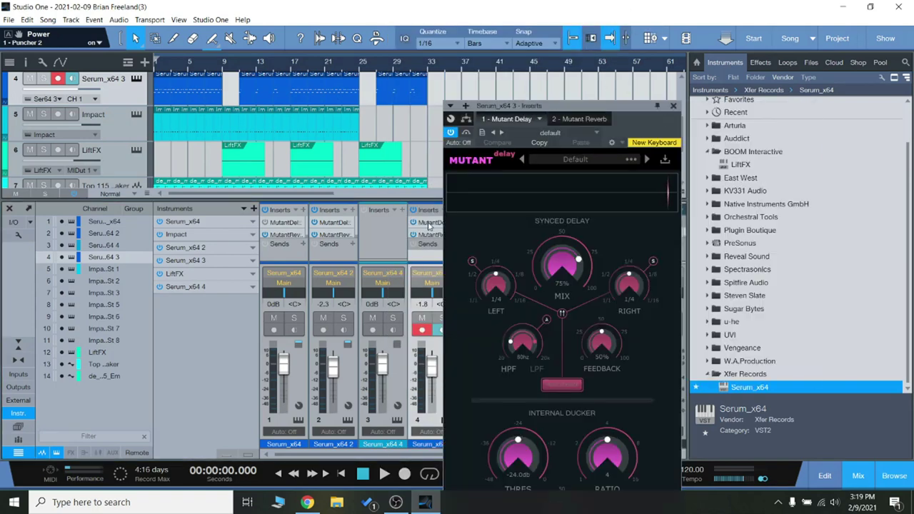
pyautogui.moveTo(625, 102); pyautogui.dragTo(668, 55)
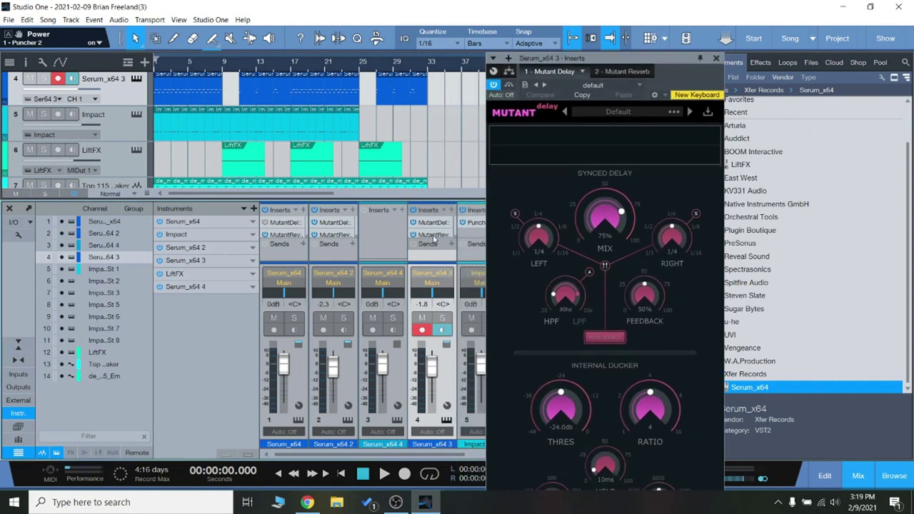
pyautogui.click(618, 71)
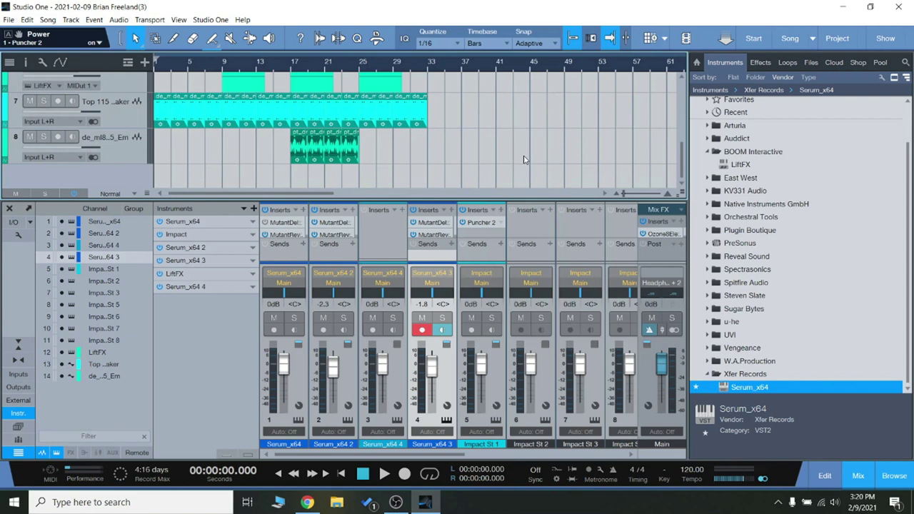
# Lower Puncher 2's output gain on the Impact channel to -3.8 dB and close its editor.
pyautogui.scroll(5, 514, 153)
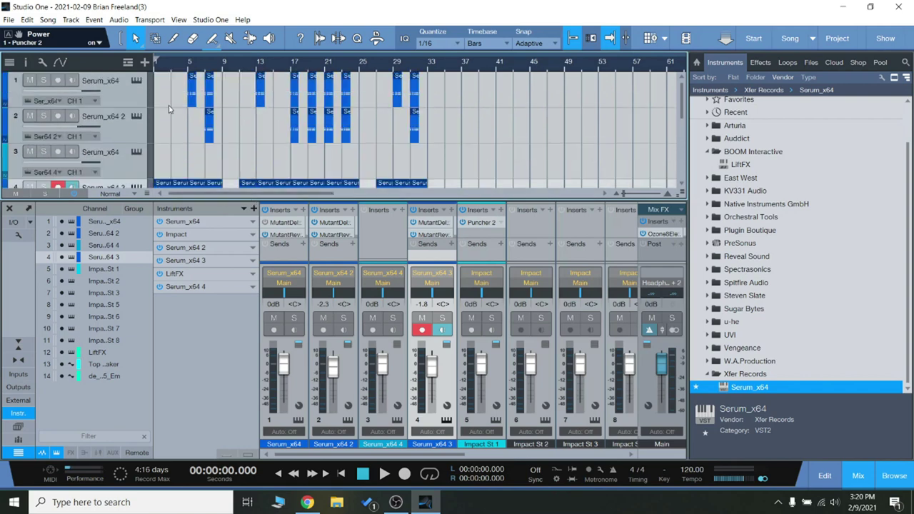
pyautogui.scroll(-3, 242, 143)
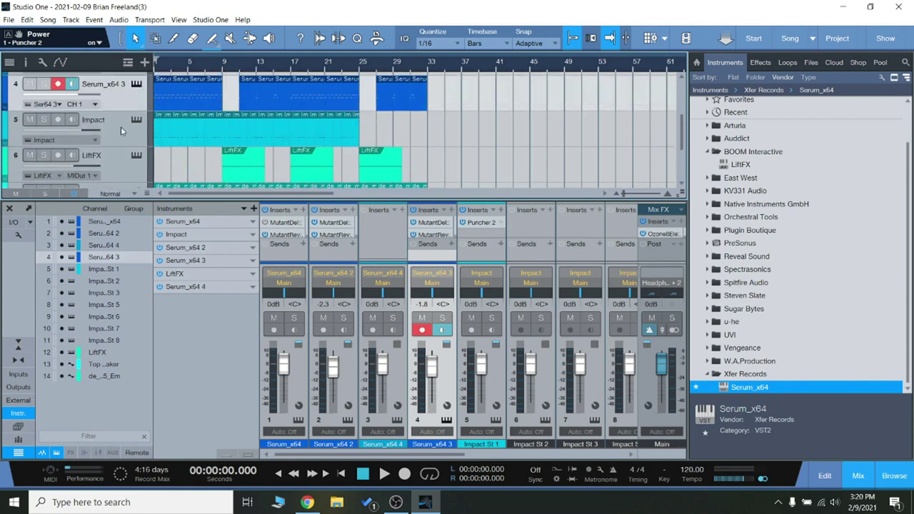
pyautogui.click(121, 126)
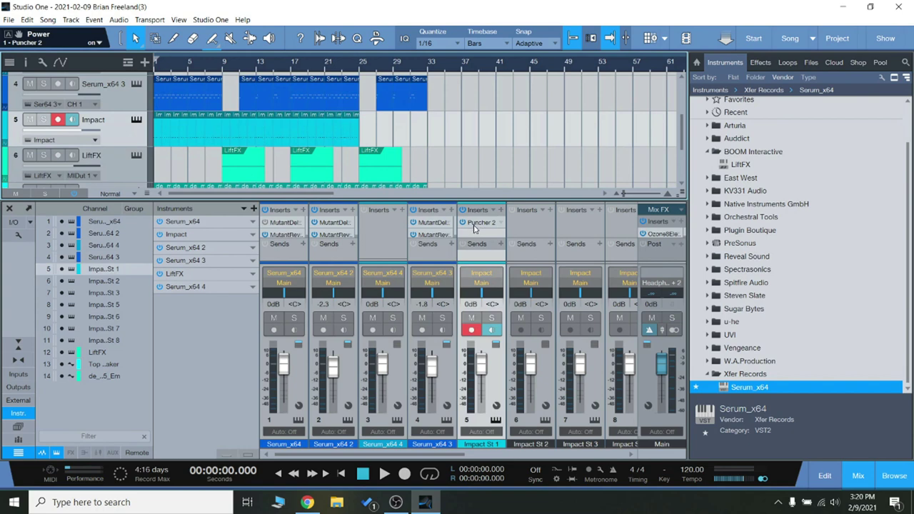
pyautogui.click(473, 224)
pyautogui.moveTo(773, 348); pyautogui.dragTo(775, 354)
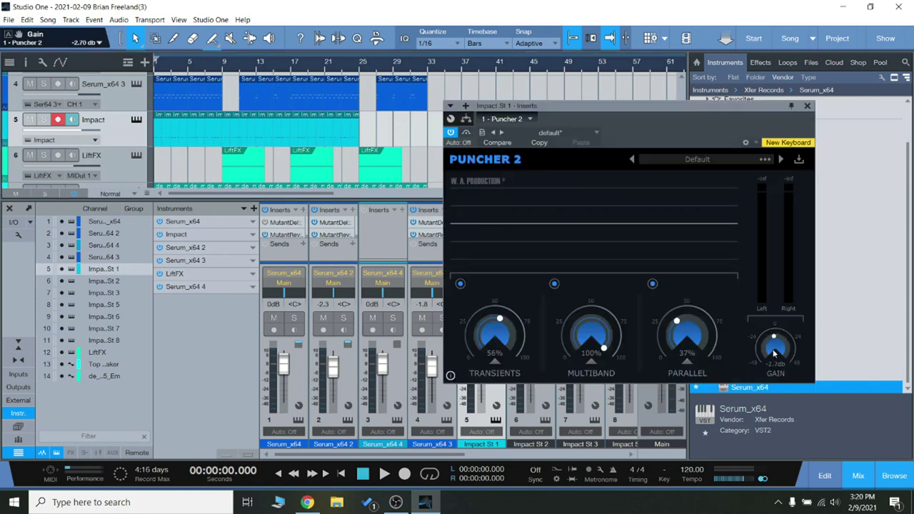
pyautogui.click(807, 106)
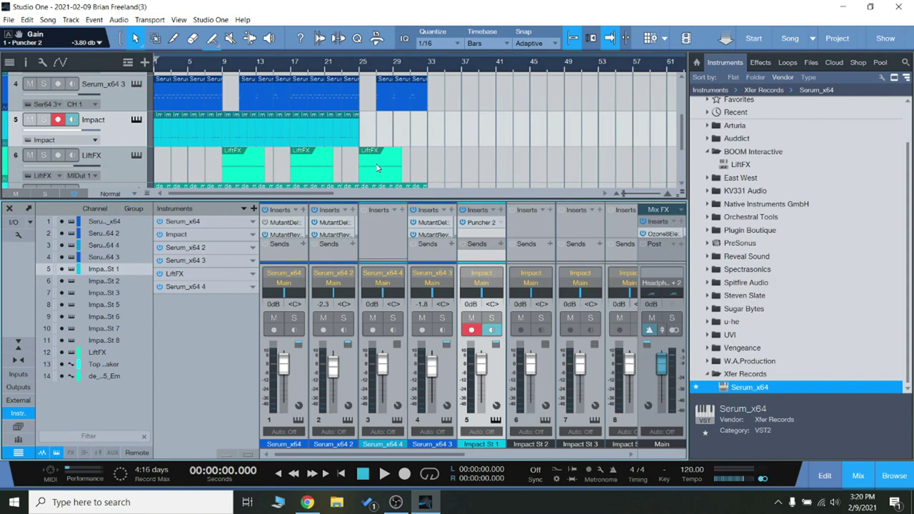
# Show the first Serum_x64 channel's Mutant Reverb editor at 60% mix, 39% time, 100% size.
pyautogui.scroll(-3, 378, 168)
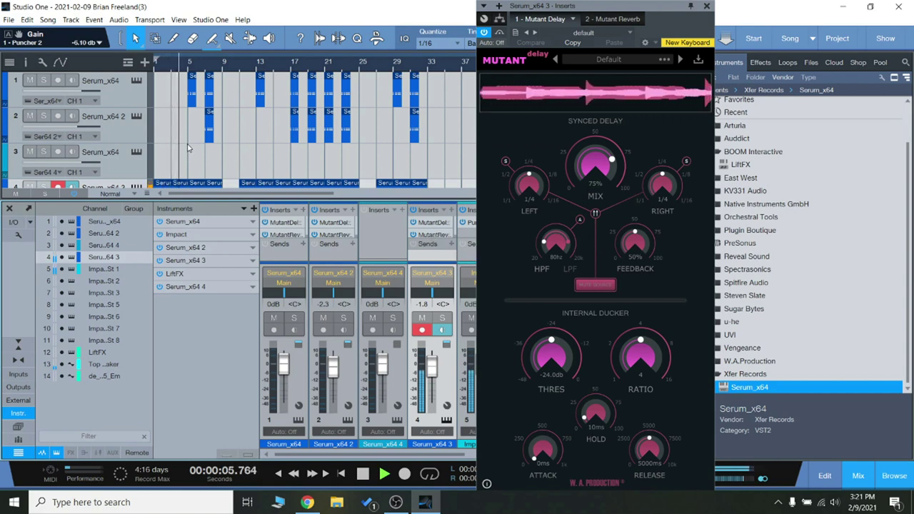
pyautogui.scroll(-2, 188, 148)
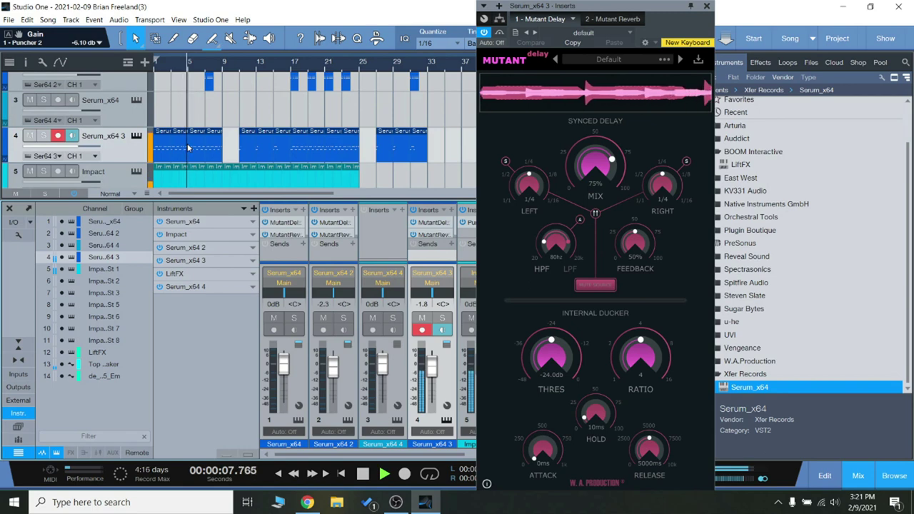
pyautogui.scroll(2, 188, 148)
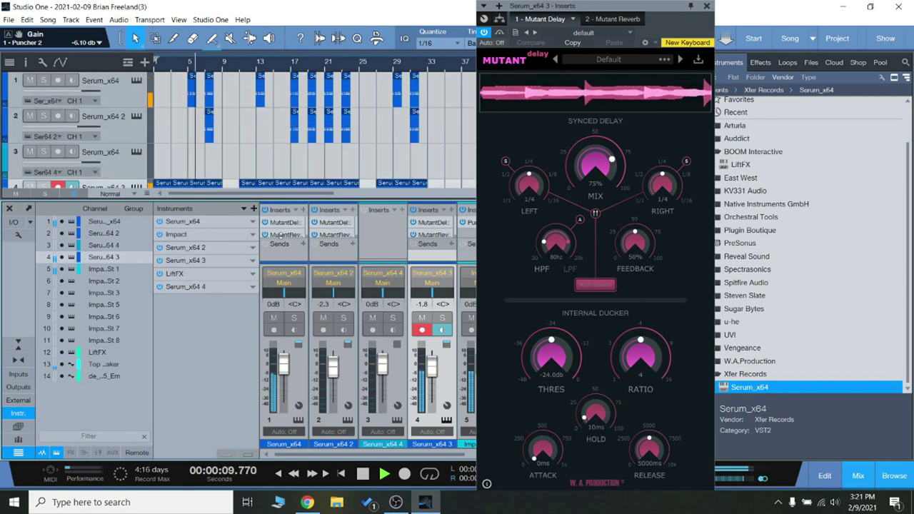
pyautogui.click(284, 227)
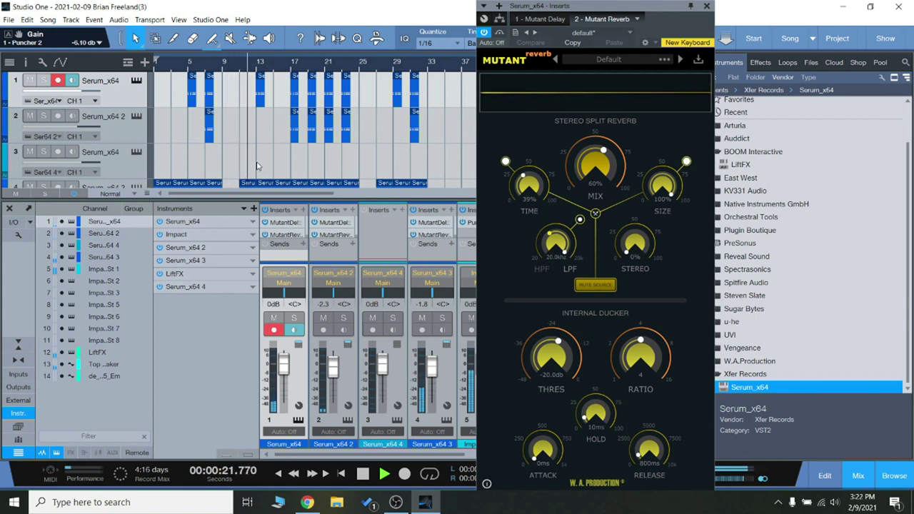
pyautogui.scroll(-2, 257, 166)
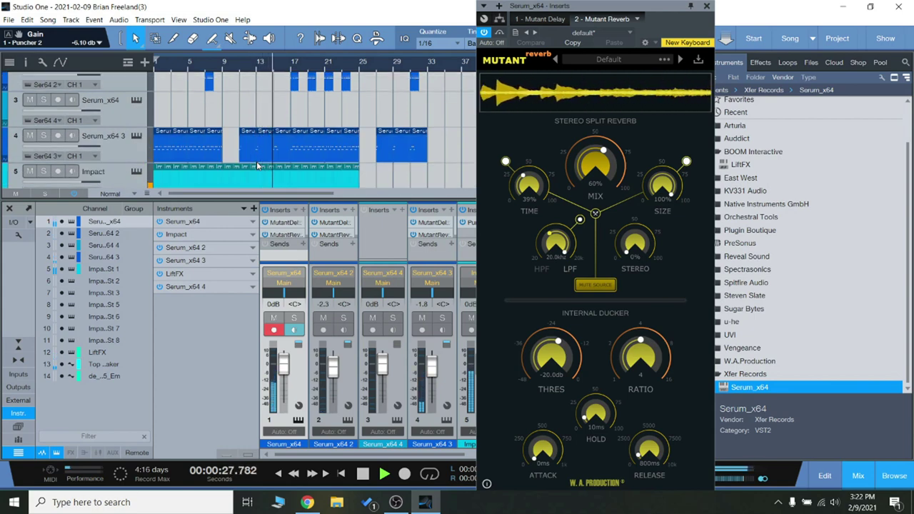
pyautogui.scroll(2, 257, 166)
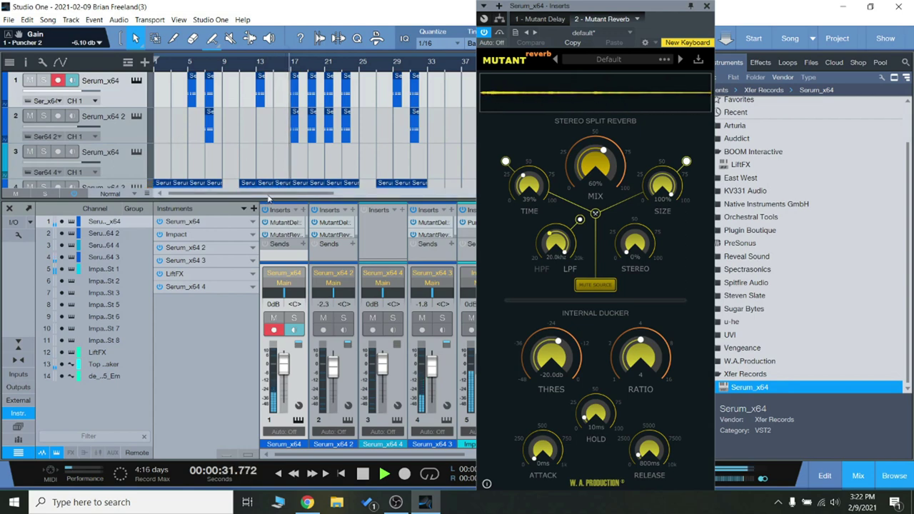
pyautogui.scroll(-3, 334, 165)
pyautogui.scroll(-1, 334, 166)
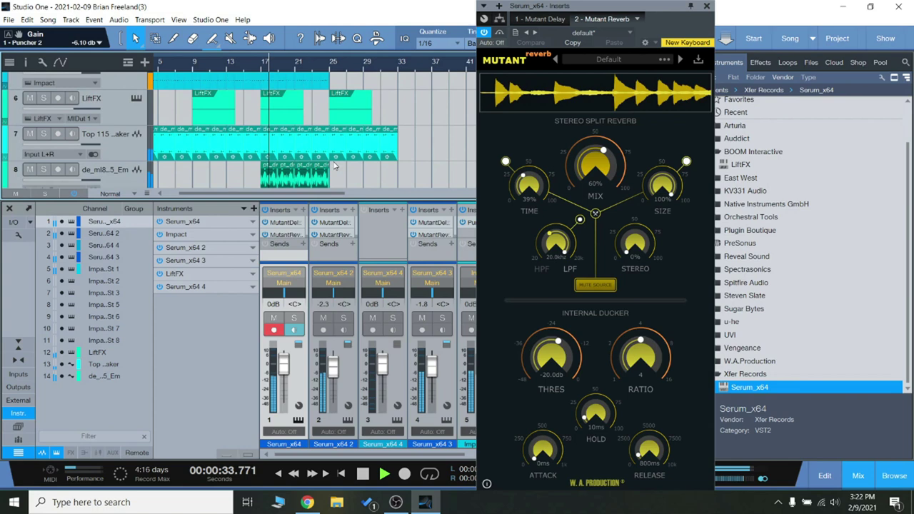
pyautogui.scroll(-1, 329, 168)
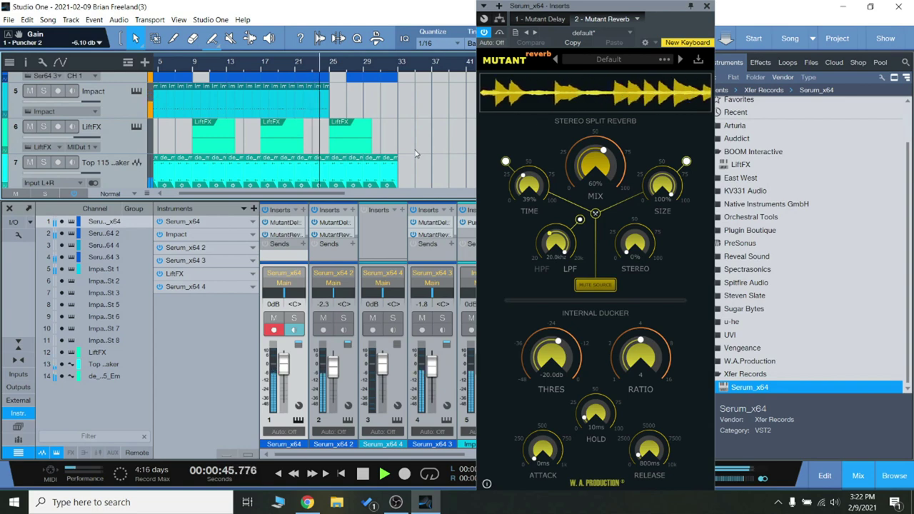
pyautogui.scroll(-1, 417, 153)
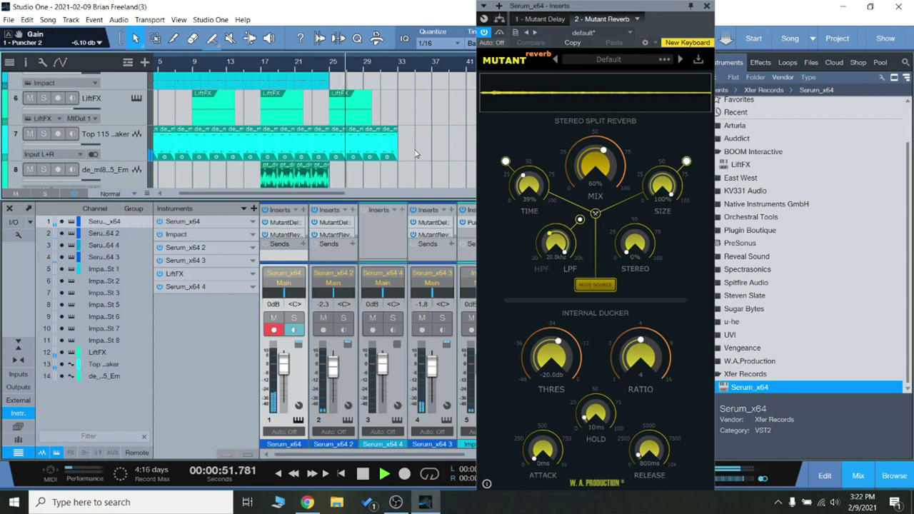
pyautogui.scroll(-1, 417, 153)
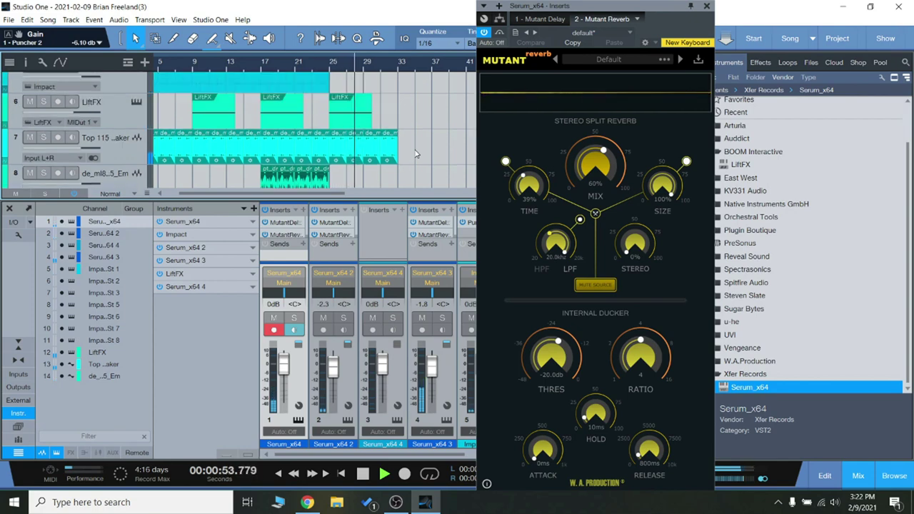
pyautogui.scroll(1, 416, 154)
pyautogui.scroll(4, 416, 153)
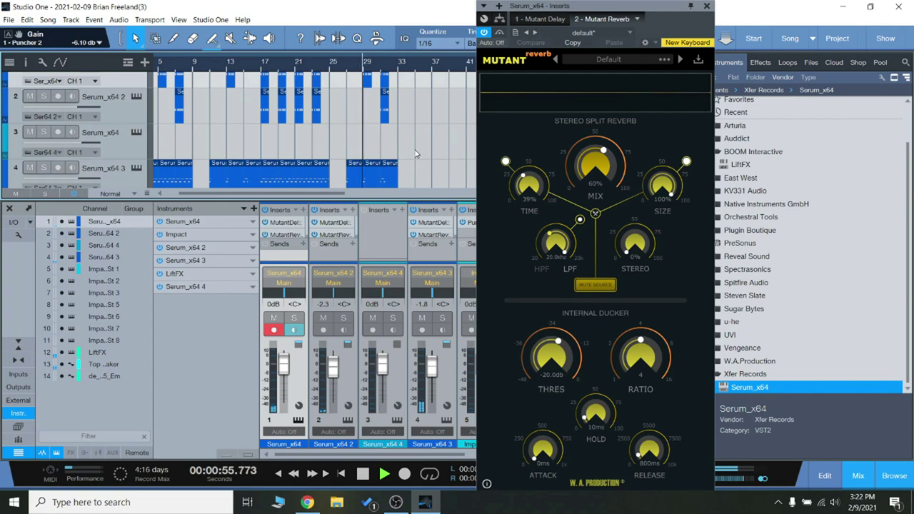
pyautogui.scroll(1, 416, 153)
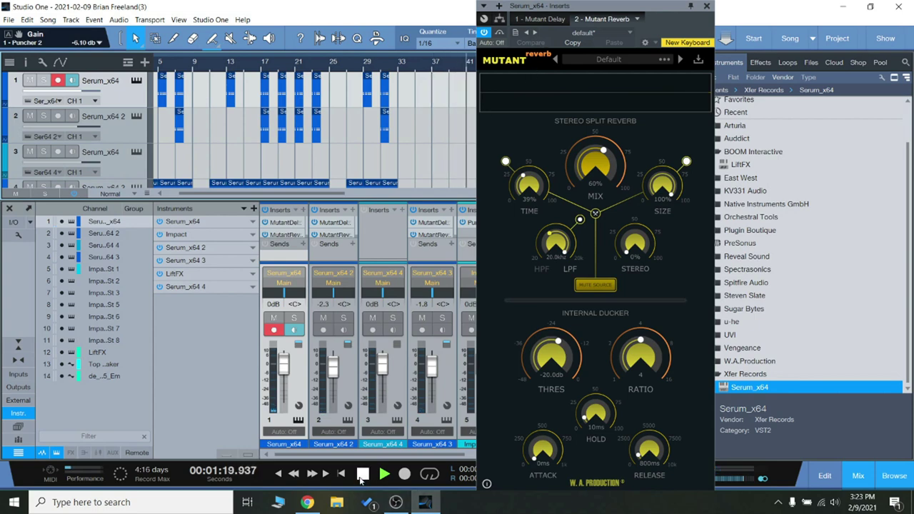
pyautogui.click(279, 476)
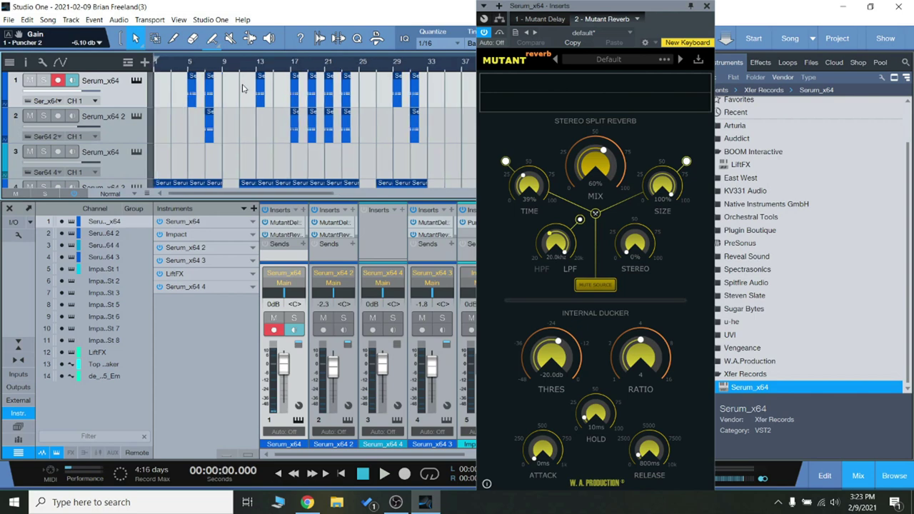
# Close the Mutant Reverb editor and select the LiftFX track.
pyautogui.click(707, 7)
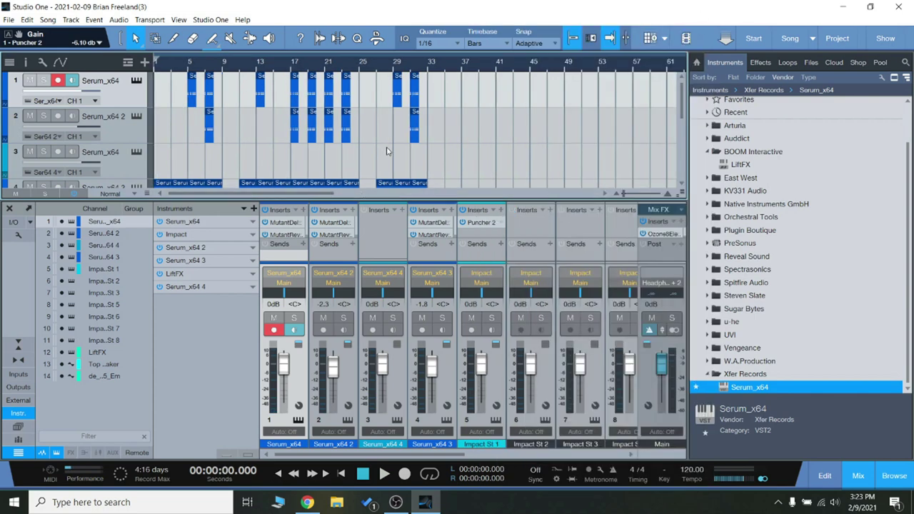
pyautogui.scroll(-4, 389, 148)
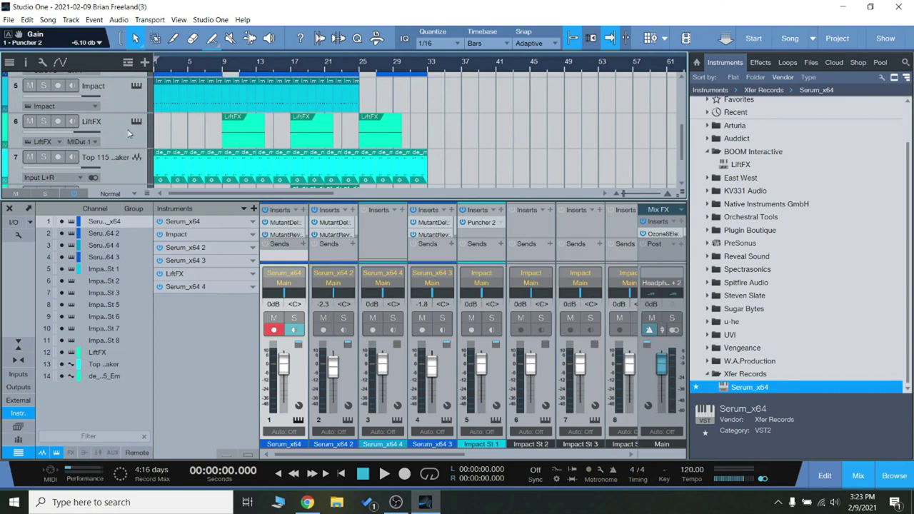
pyautogui.click(117, 126)
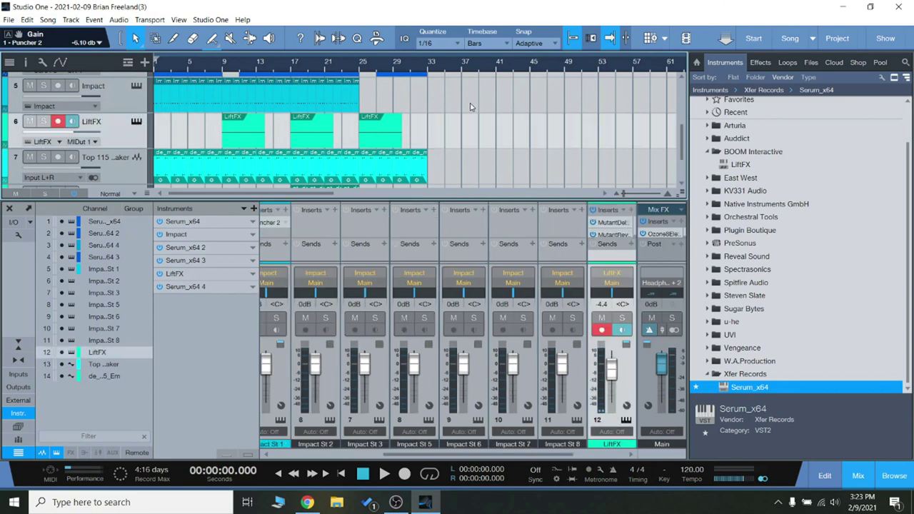
pyautogui.scroll(-2, 527, 112)
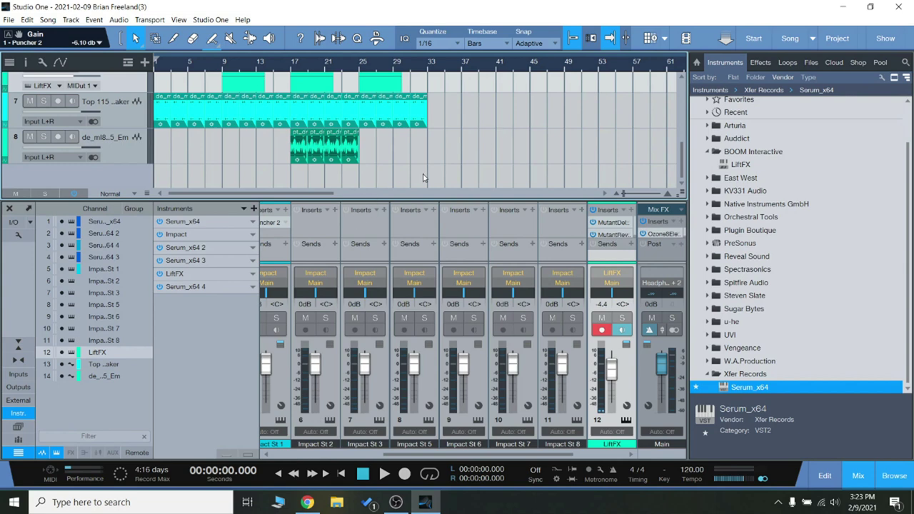
pyautogui.scroll(1, 433, 162)
pyautogui.scroll(-1, 439, 158)
# Solo track 7, then clear it and solo the Impact drum track instead.
pyautogui.click(44, 103)
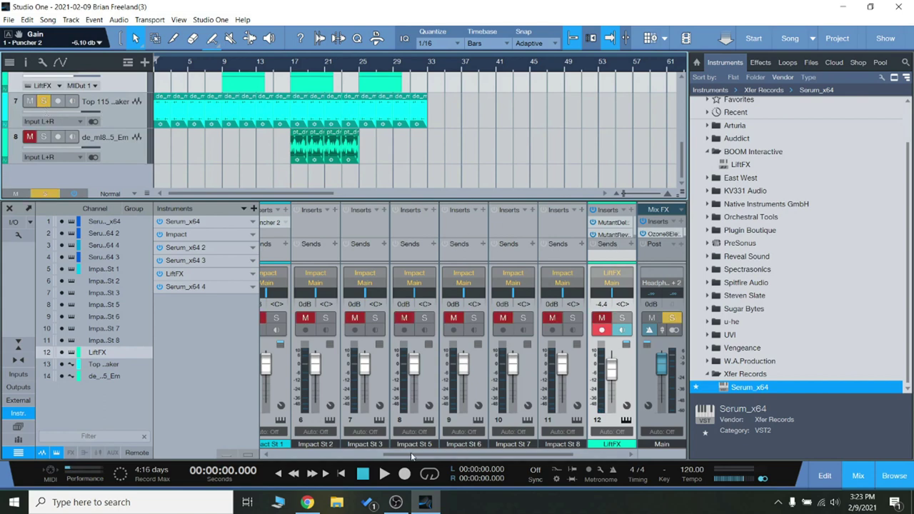
pyautogui.moveTo(411, 457); pyautogui.dragTo(469, 458)
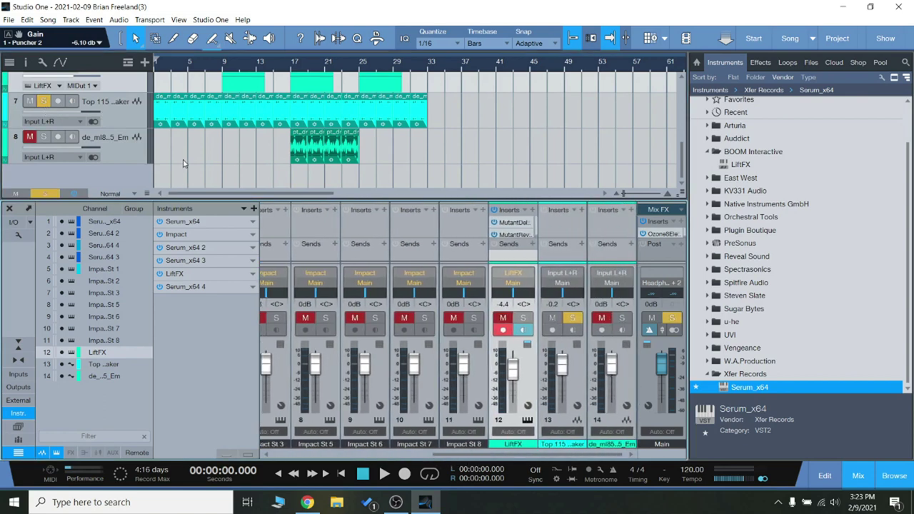
pyautogui.scroll(1, 183, 164)
pyautogui.click(44, 131)
pyautogui.scroll(1, 45, 118)
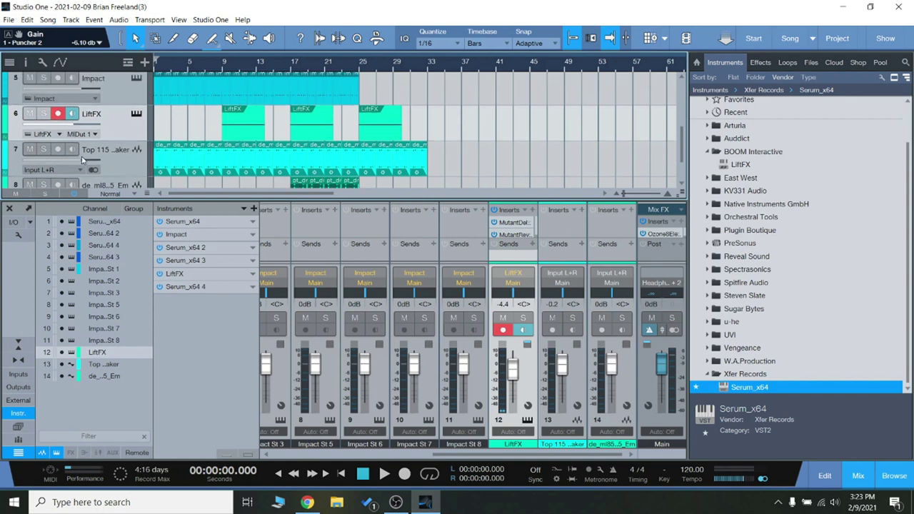
pyautogui.click(43, 96)
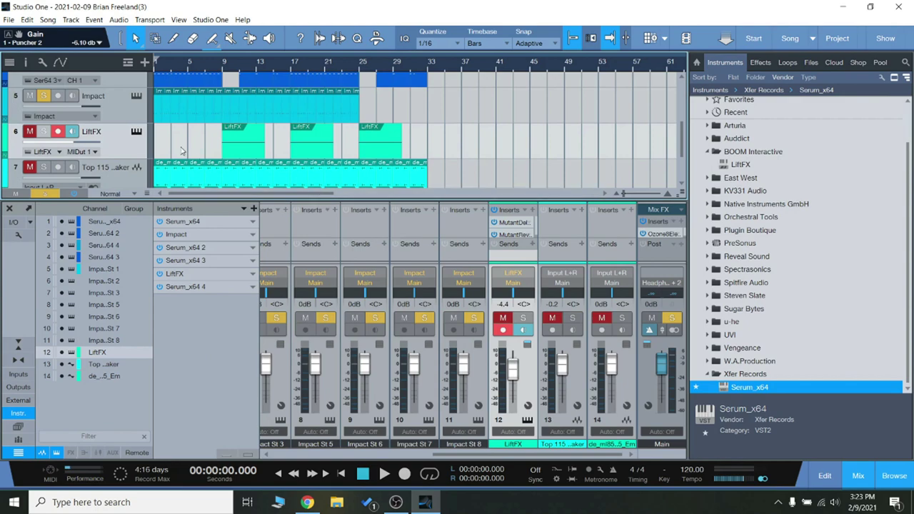
pyautogui.click(121, 110)
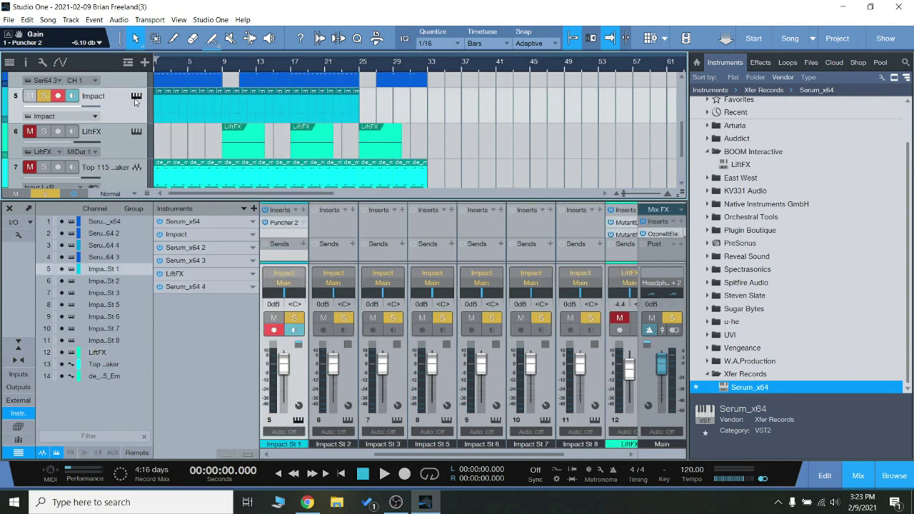
pyautogui.click(135, 99)
pyautogui.moveTo(589, 58); pyautogui.dragTo(672, 12)
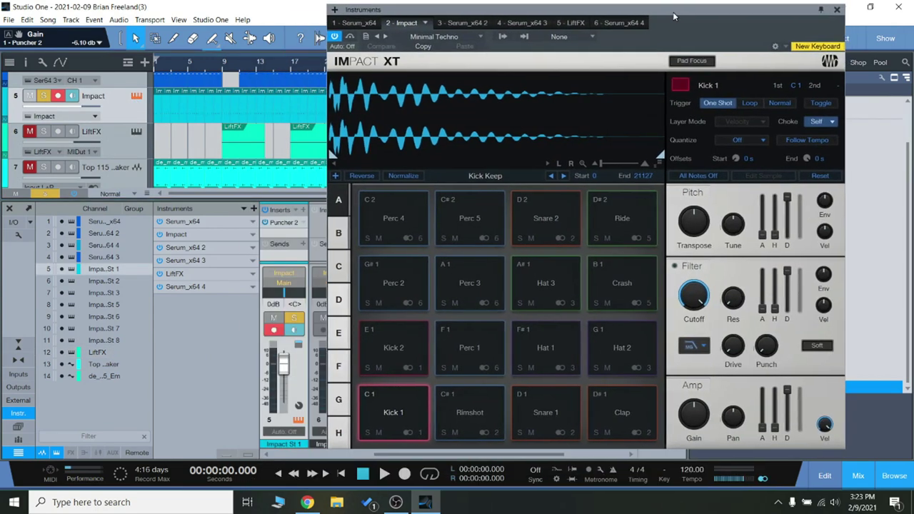
pyautogui.click(836, 9)
pyautogui.moveTo(424, 459); pyautogui.dragTo(513, 466)
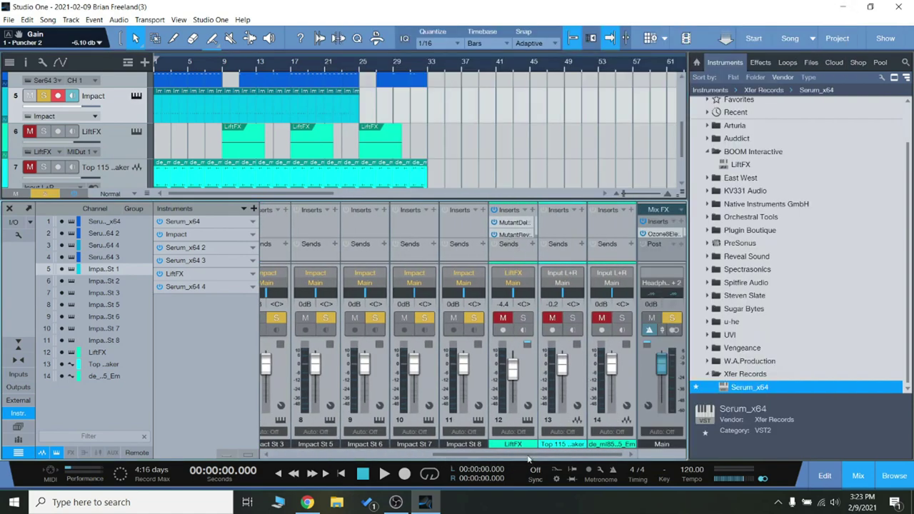
pyautogui.scroll(3, 343, 241)
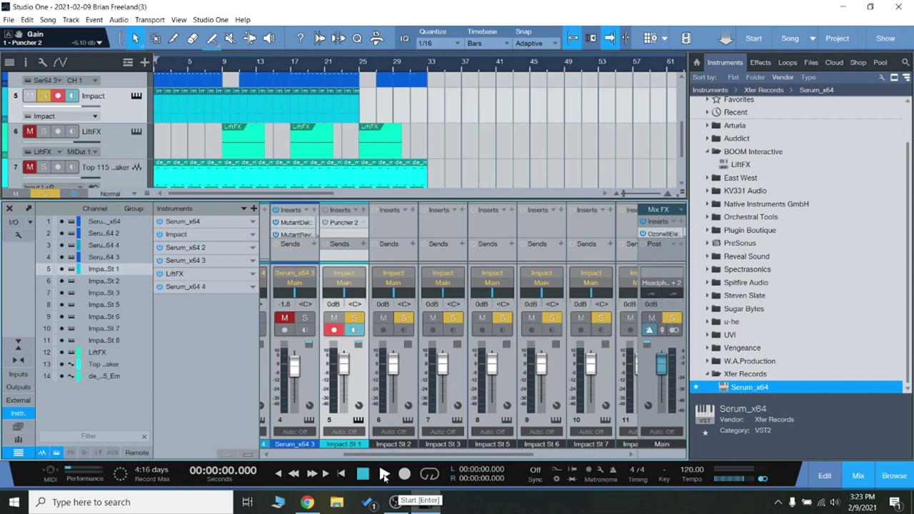
# During playback, enable Impact's Puncher 2 with Transients at 96% and gain at -8.40 dB.
pyautogui.click(384, 475)
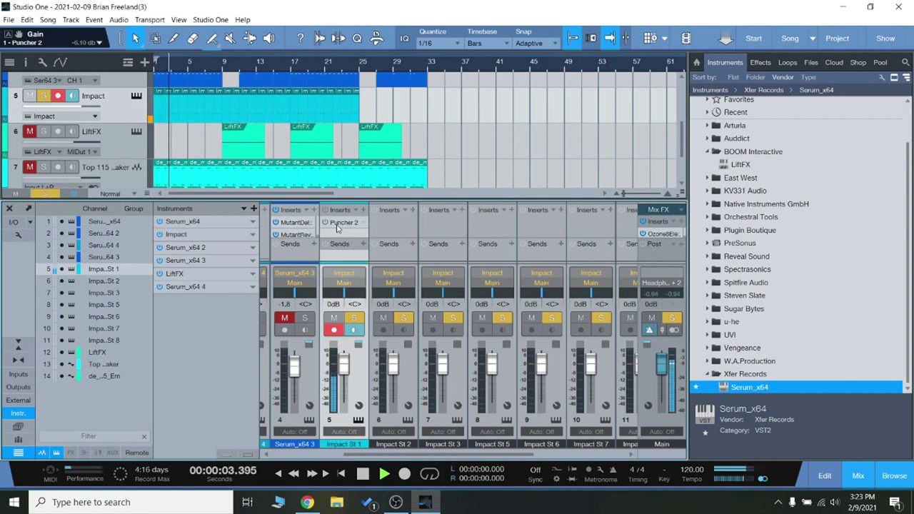
pyautogui.click(337, 223)
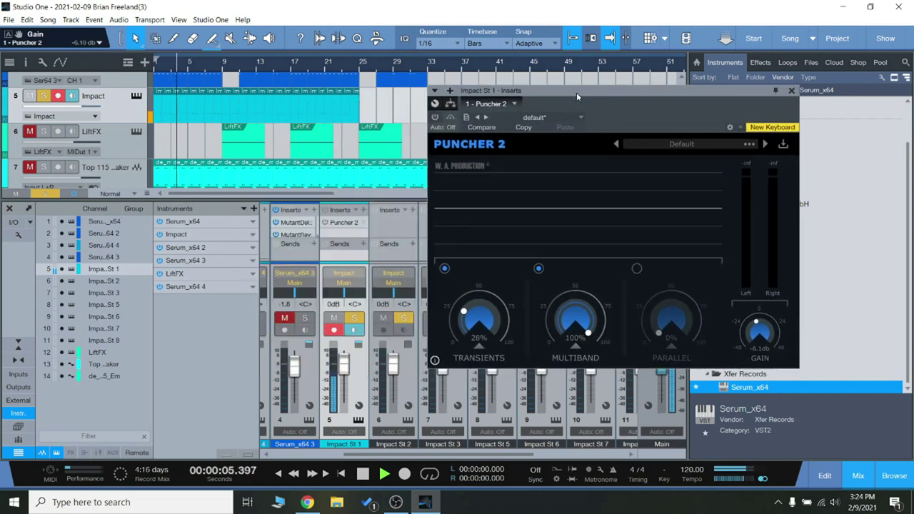
pyautogui.click(326, 223)
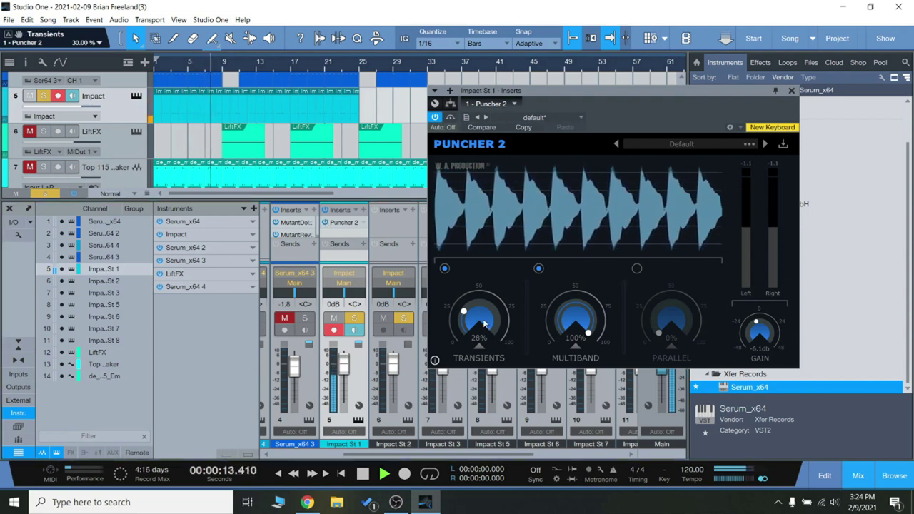
pyautogui.moveTo(483, 324)
pyautogui.mouseDown()
pyautogui.moveTo(479, 256)
pyautogui.moveTo(488, 423)
pyautogui.moveTo(491, 314)
pyautogui.mouseUp()
pyautogui.moveTo(757, 325); pyautogui.dragTo(763, 343)
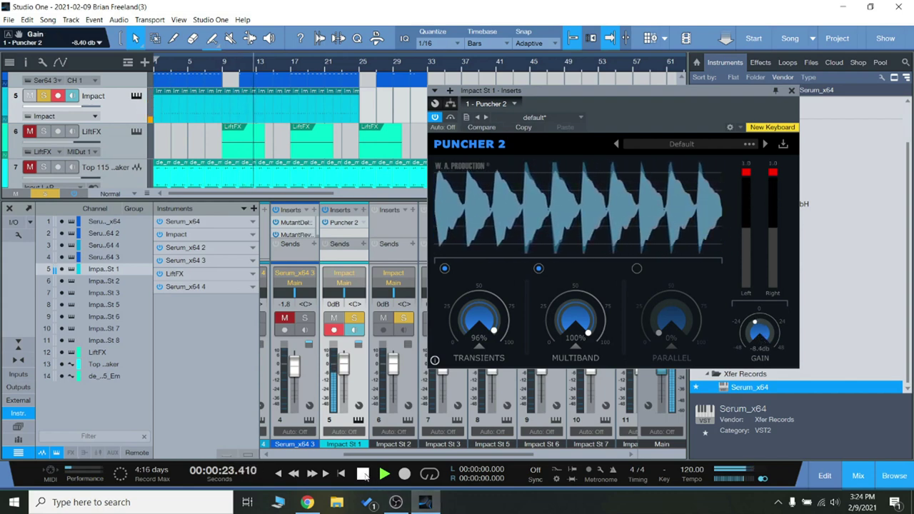
pyautogui.click(363, 474)
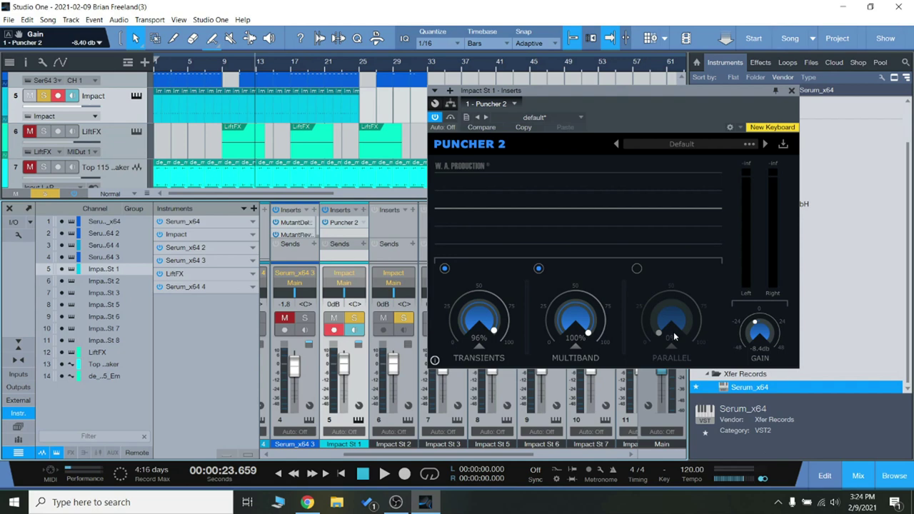
# Close Puncher 2, replay the song from the start, and switch Puncher 2 back on mid-playback.
pyautogui.click(791, 91)
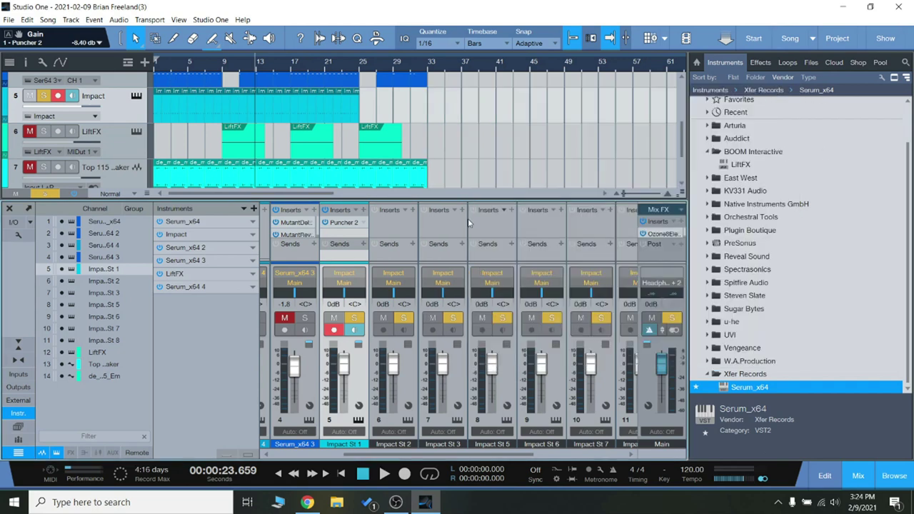
pyautogui.scroll(1, 235, 178)
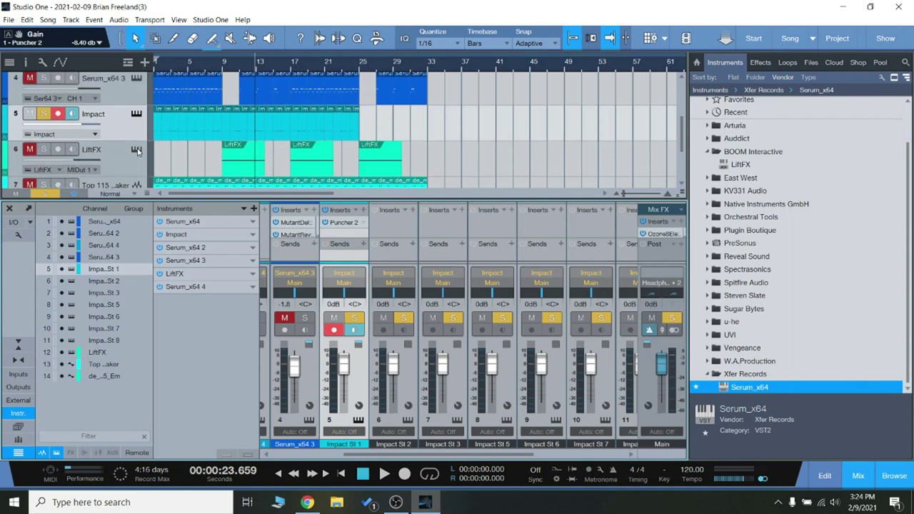
pyautogui.click(278, 474)
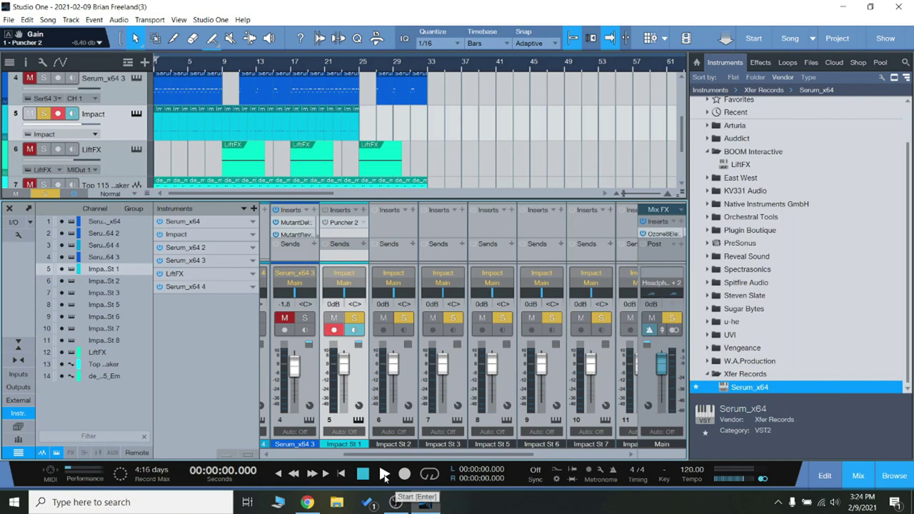
pyautogui.click(385, 476)
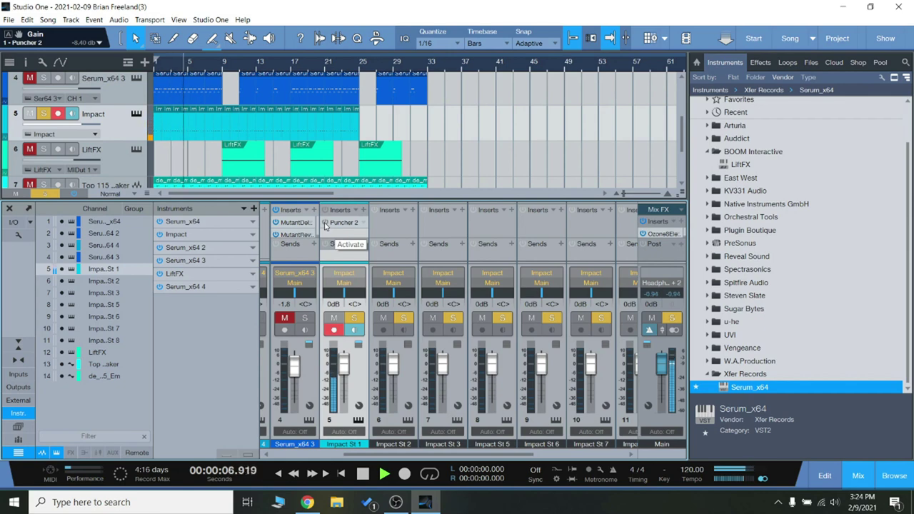
pyautogui.click(325, 223)
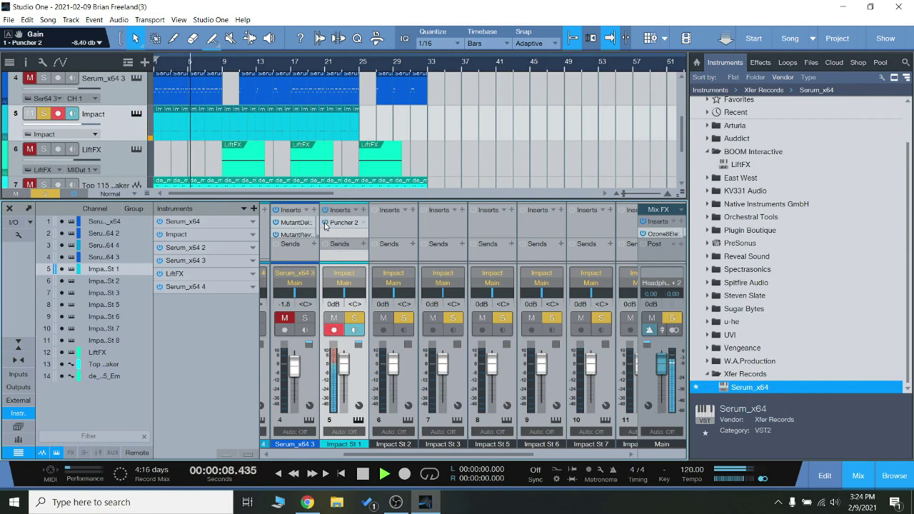
pyautogui.click(363, 475)
# Select and solo Serum_x64 4, audition a test note in its synth editor, then close it.
pyautogui.scroll(3, 108, 142)
pyautogui.click(114, 162)
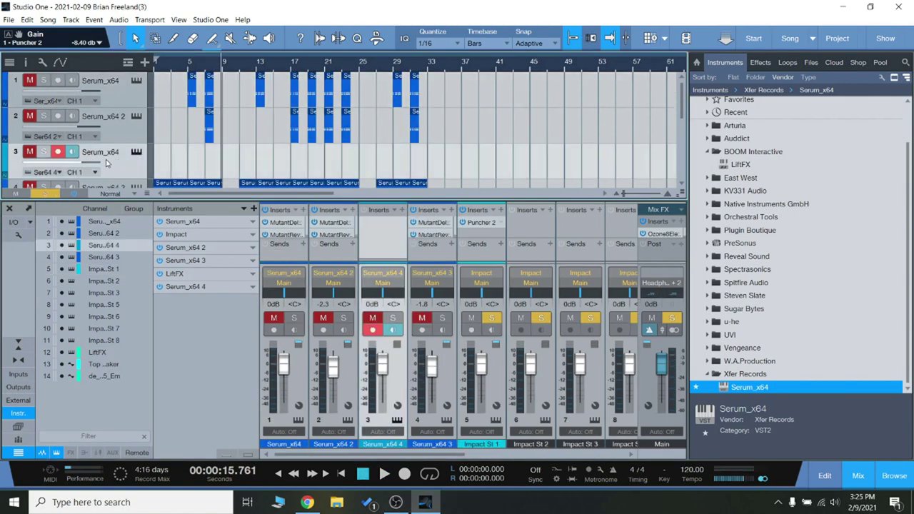
pyautogui.click(45, 151)
pyautogui.click(136, 152)
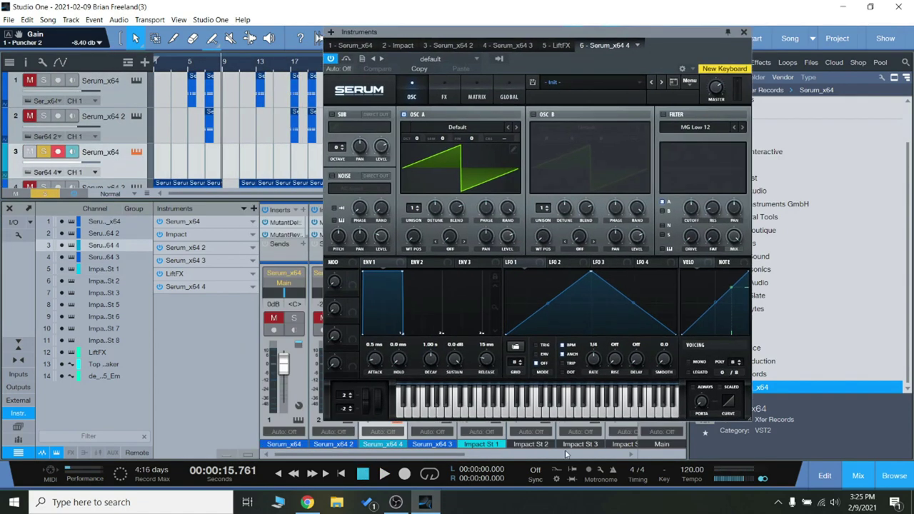
pyautogui.click(554, 414)
pyautogui.moveTo(704, 32); pyautogui.dragTo(806, 49)
pyautogui.click(845, 48)
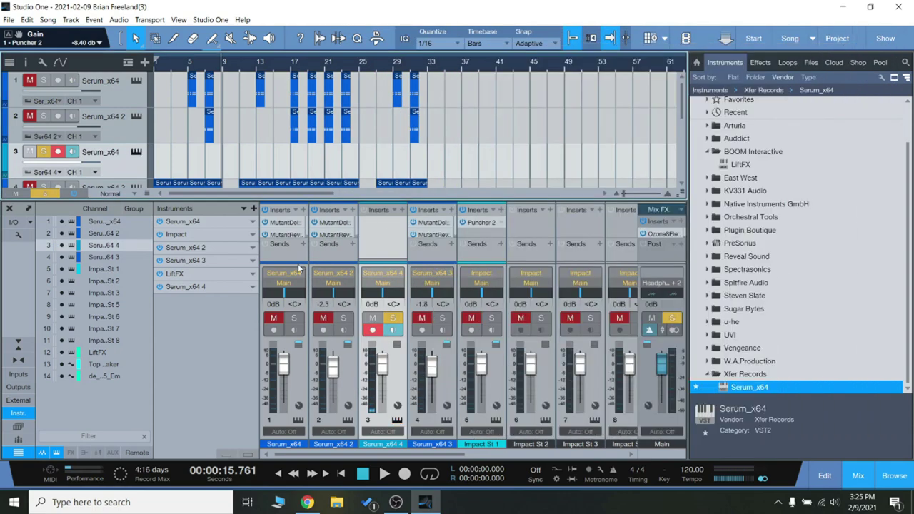
# Copy the Mutant Delay and Mutant Reverb inserts from Serum_x64 2 onto Serum_x64 4.
pyautogui.moveTo(332, 223); pyautogui.dragTo(394, 227)
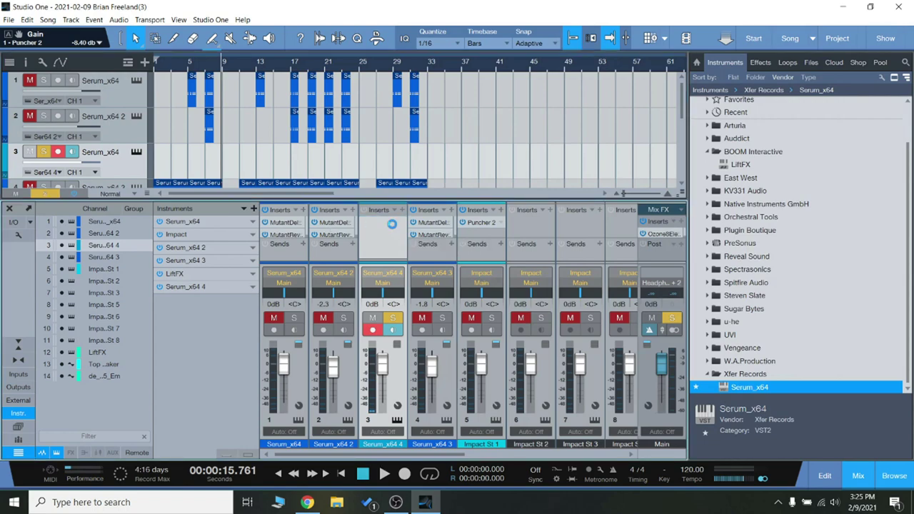
pyautogui.click(657, 90)
pyautogui.moveTo(332, 235); pyautogui.dragTo(393, 243)
pyautogui.moveTo(635, 92); pyautogui.dragTo(618, 9)
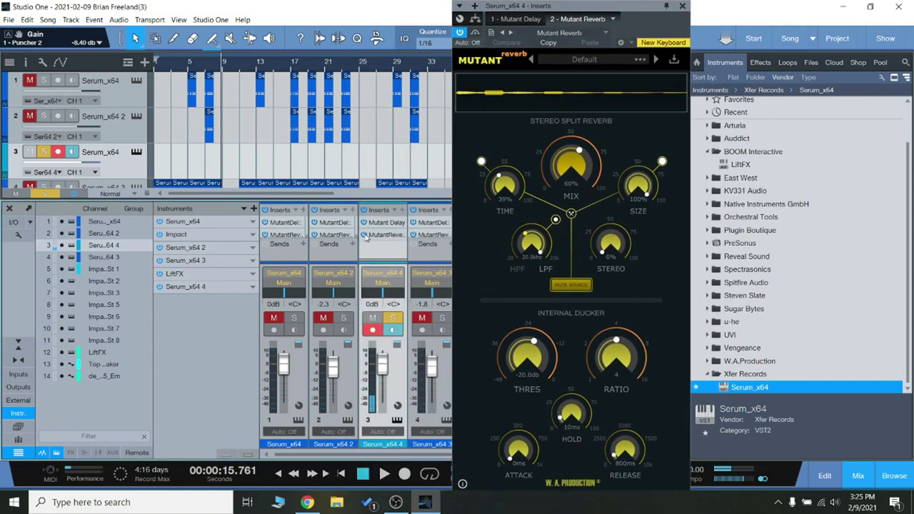
# Rewind to the song start and load the Closing Down preset on Serum_x64 4's Mutant Delay.
pyautogui.click(278, 475)
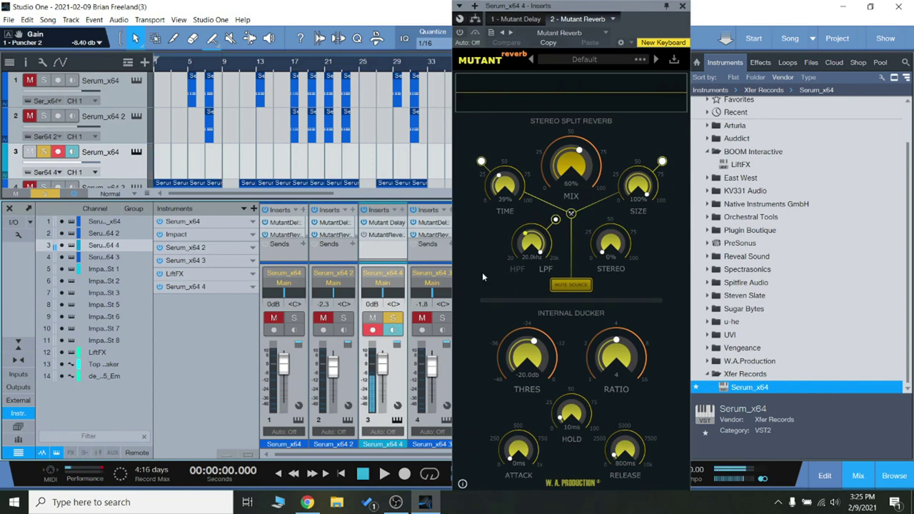
pyautogui.click(387, 224)
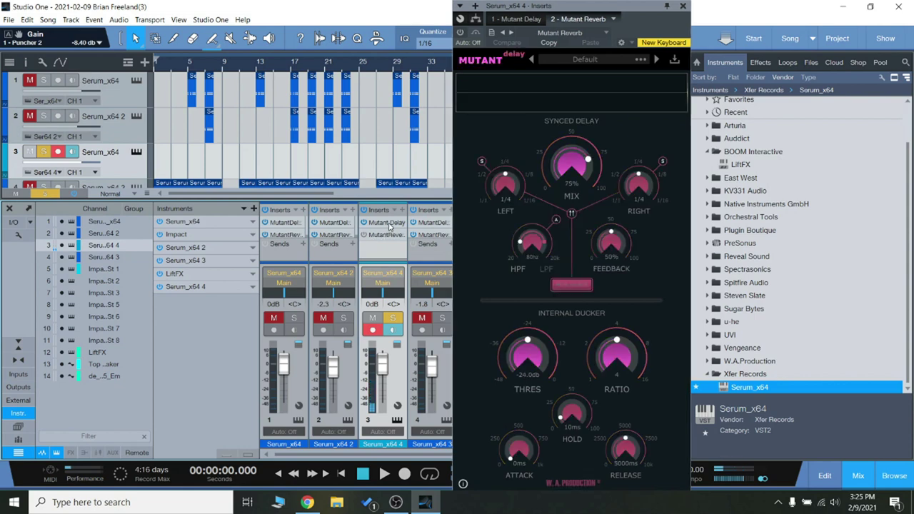
pyautogui.click(656, 60)
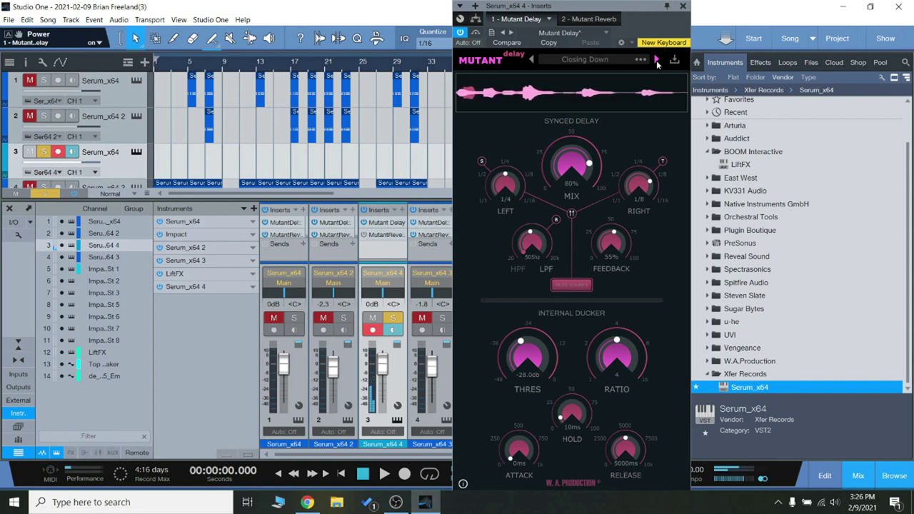
# Step through the Go Low and Increasing delay presets, then show Serum_x64 2's Mutant Reverb.
pyautogui.click(656, 62)
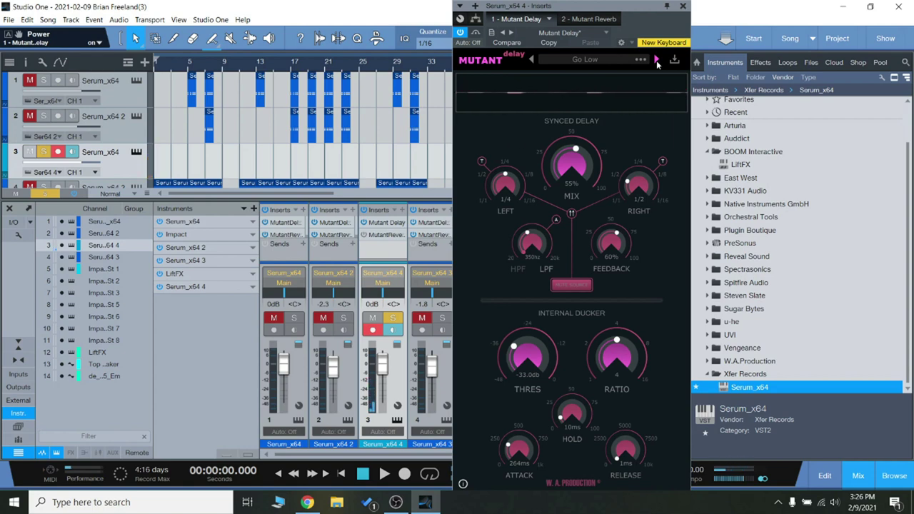
pyautogui.click(656, 61)
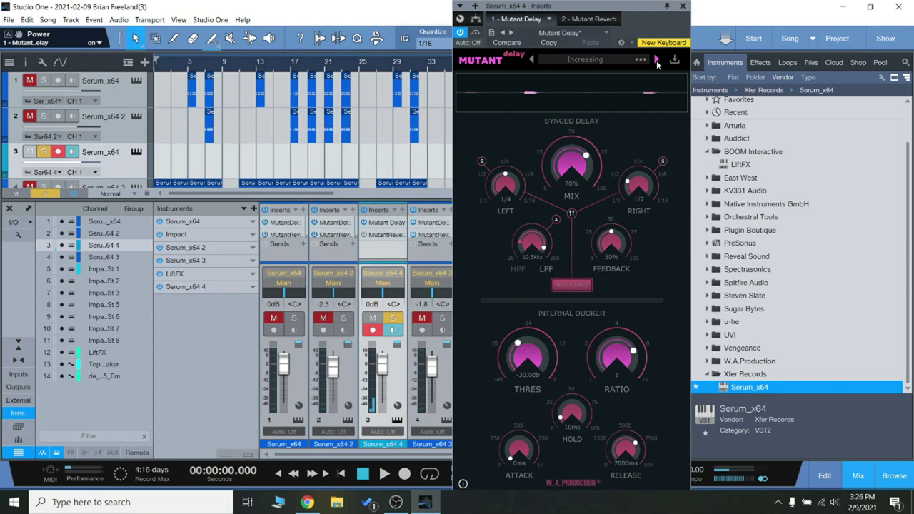
pyautogui.click(657, 62)
pyautogui.click(138, 134)
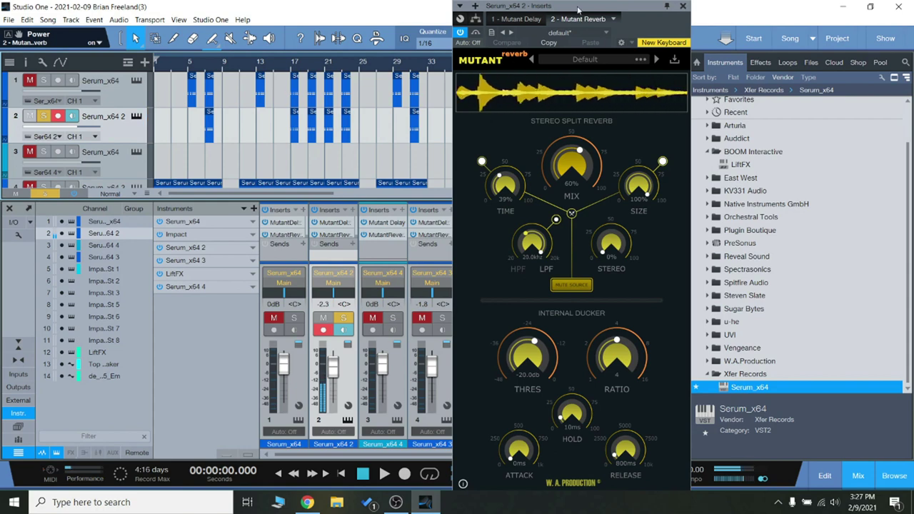
# Shift the Serum_x64 2 Mutant Reverb editor left and toggle its power button.
pyautogui.moveTo(577, 9); pyautogui.dragTo(557, 9)
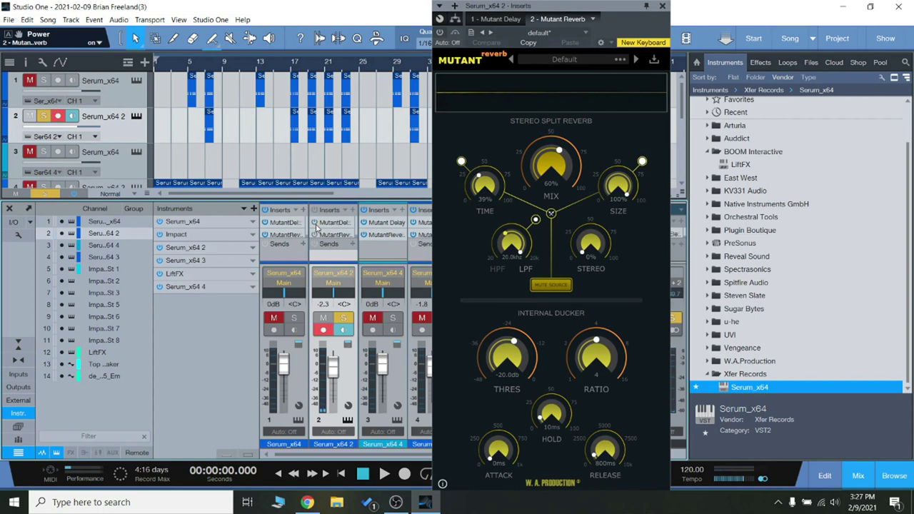
pyautogui.click(314, 227)
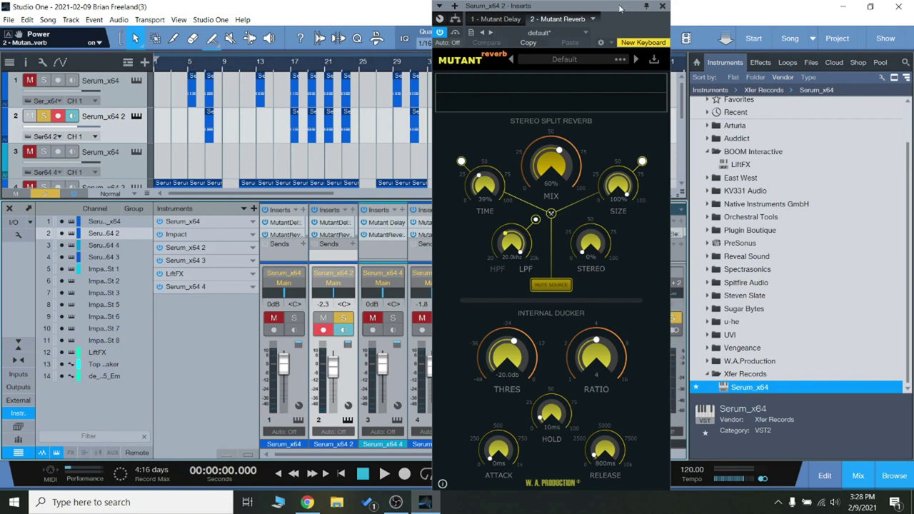
pyautogui.click(663, 6)
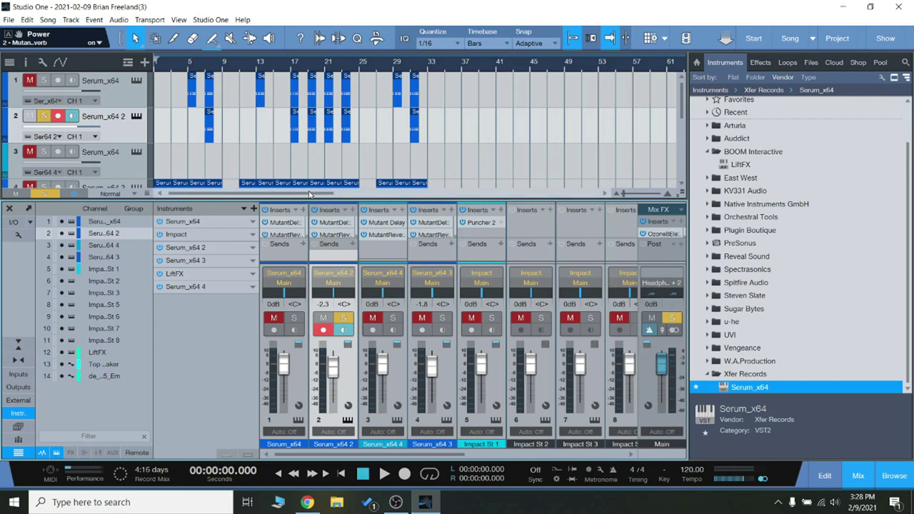
pyautogui.scroll(-5, 229, 154)
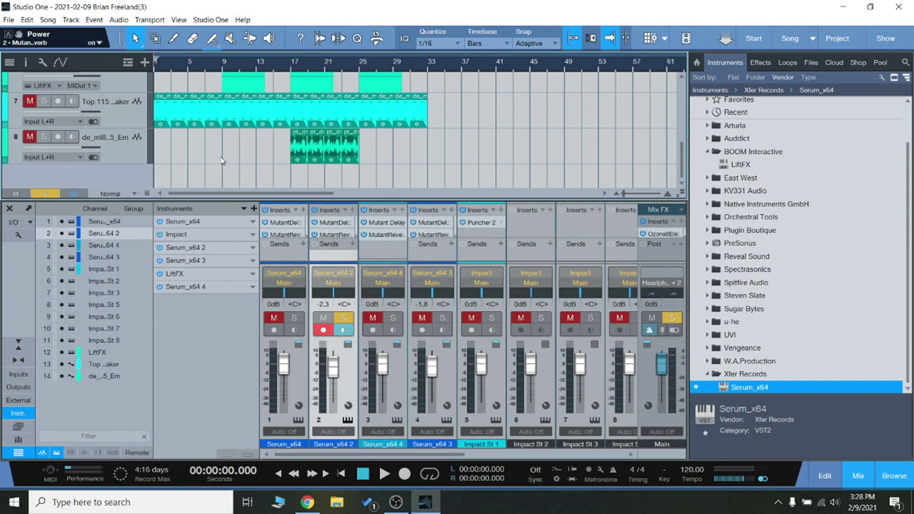
pyautogui.scroll(3, 243, 171)
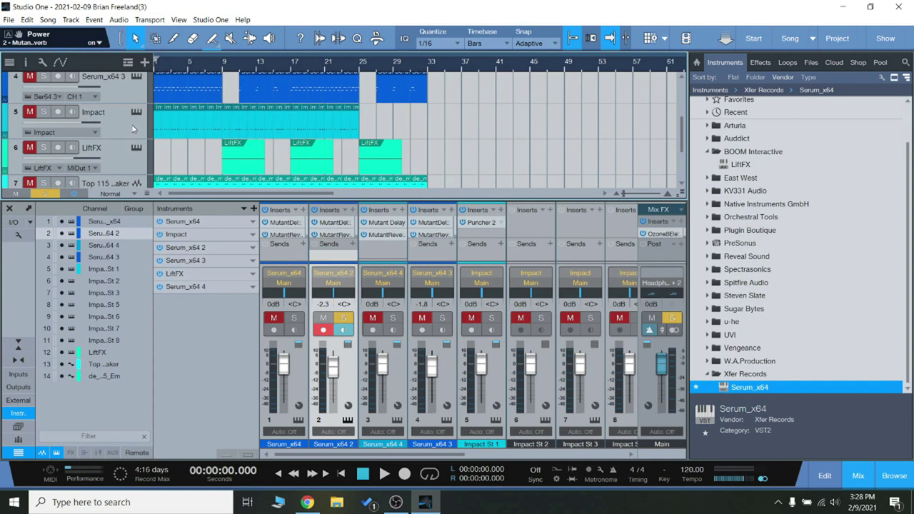
pyautogui.scroll(2, 147, 123)
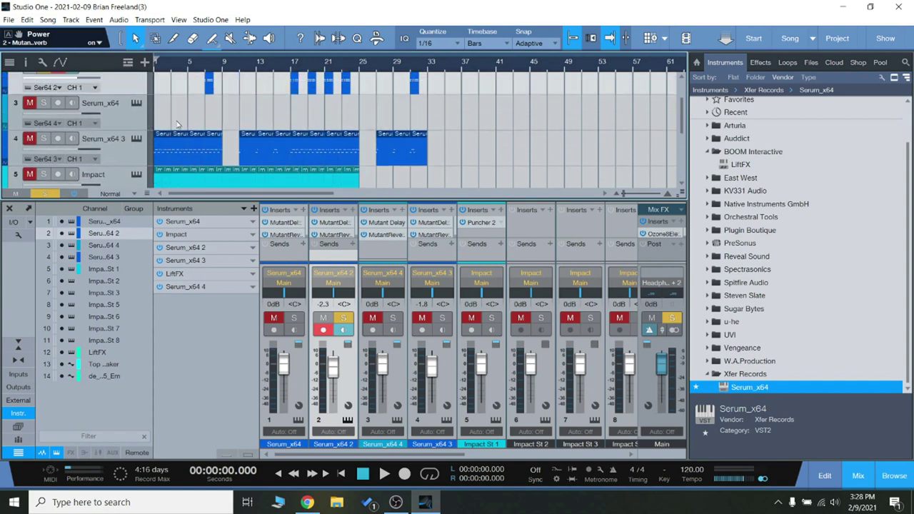
pyautogui.scroll(2, 178, 124)
pyautogui.scroll(-2, 119, 141)
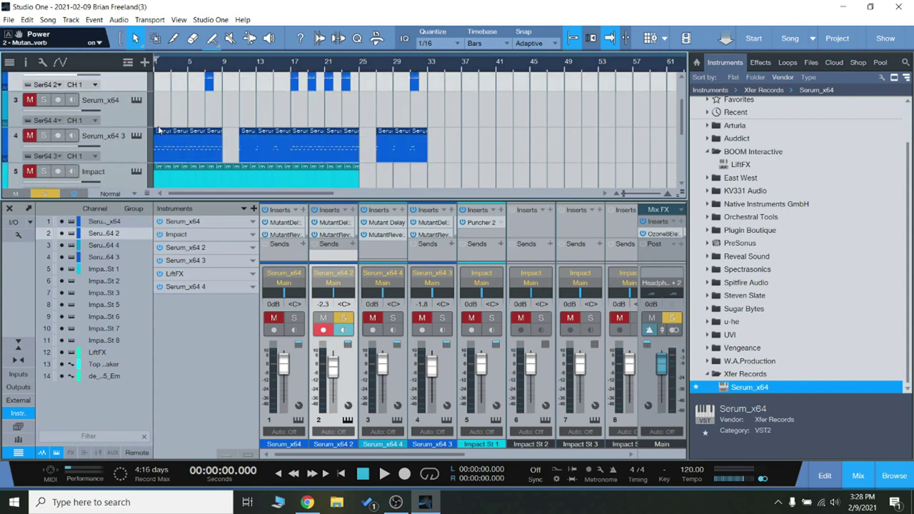
pyautogui.scroll(-3, 150, 148)
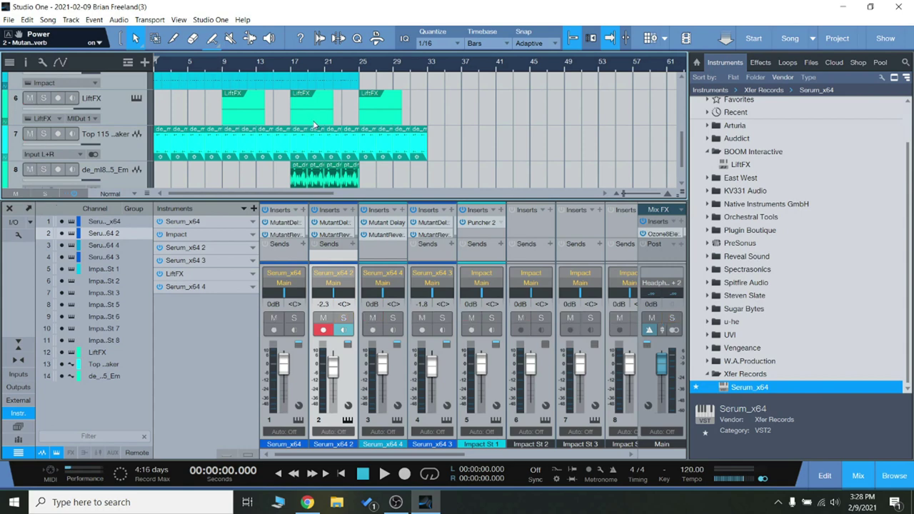
pyautogui.scroll(4, 321, 136)
pyautogui.scroll(1, 323, 136)
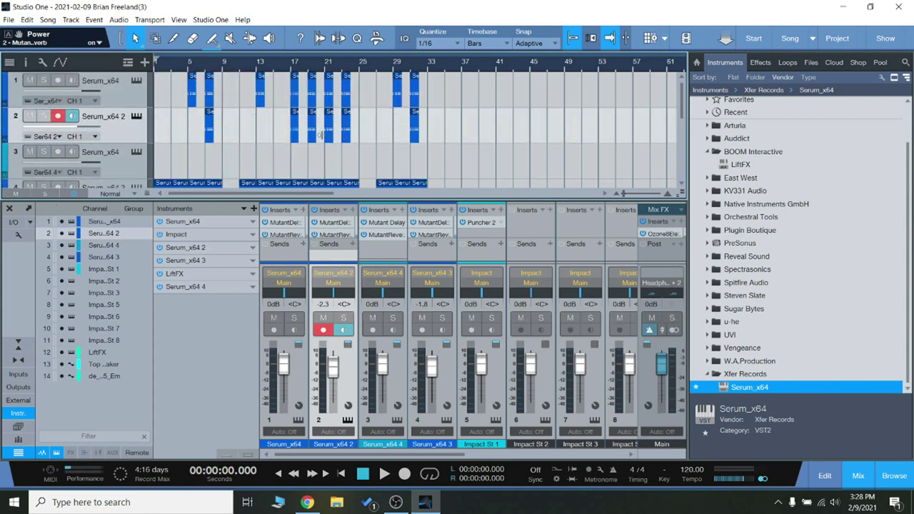
pyautogui.scroll(-4, 271, 133)
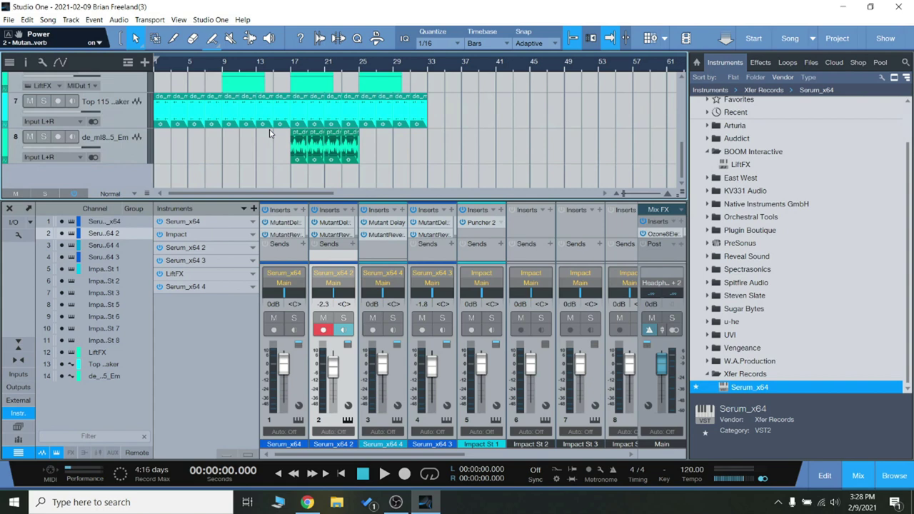
pyautogui.scroll(5, 270, 132)
pyautogui.scroll(1, 270, 133)
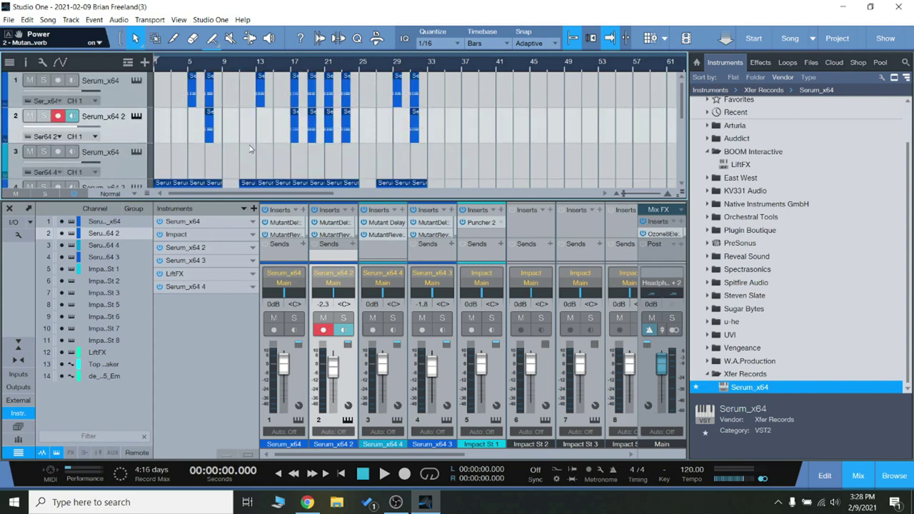